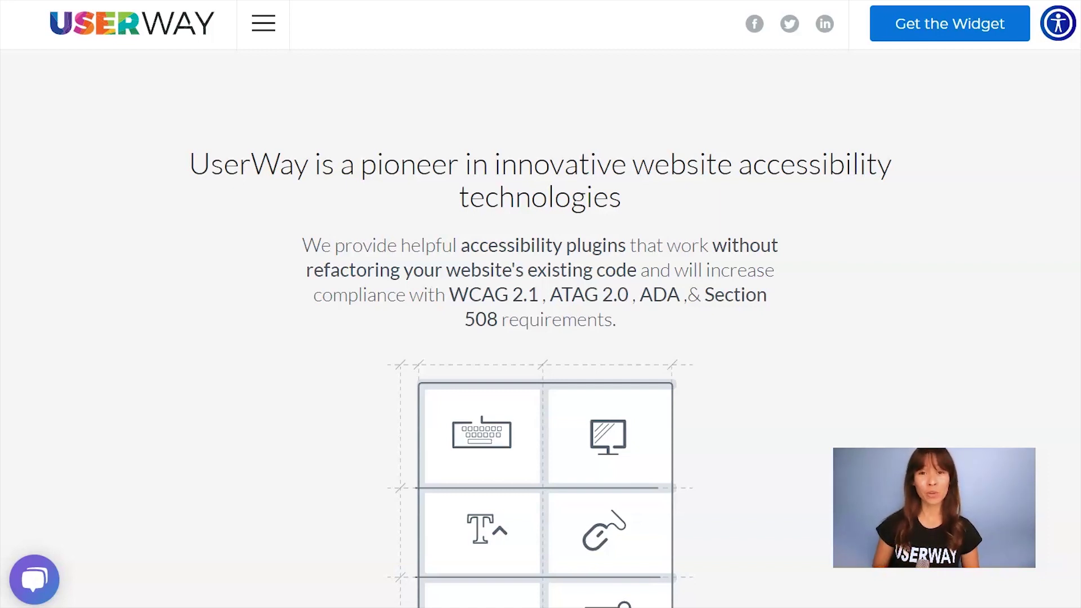
Start the free UserWay widget setup, accept the terms, and submit name and email to reach Step 3.
left_click(987, 24)
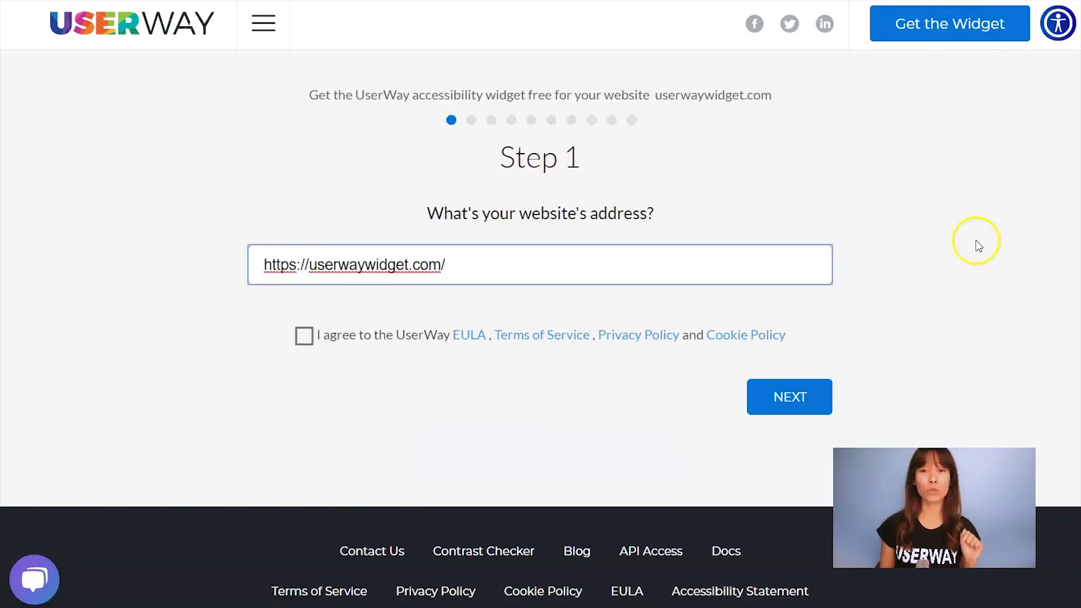
left_click(302, 337)
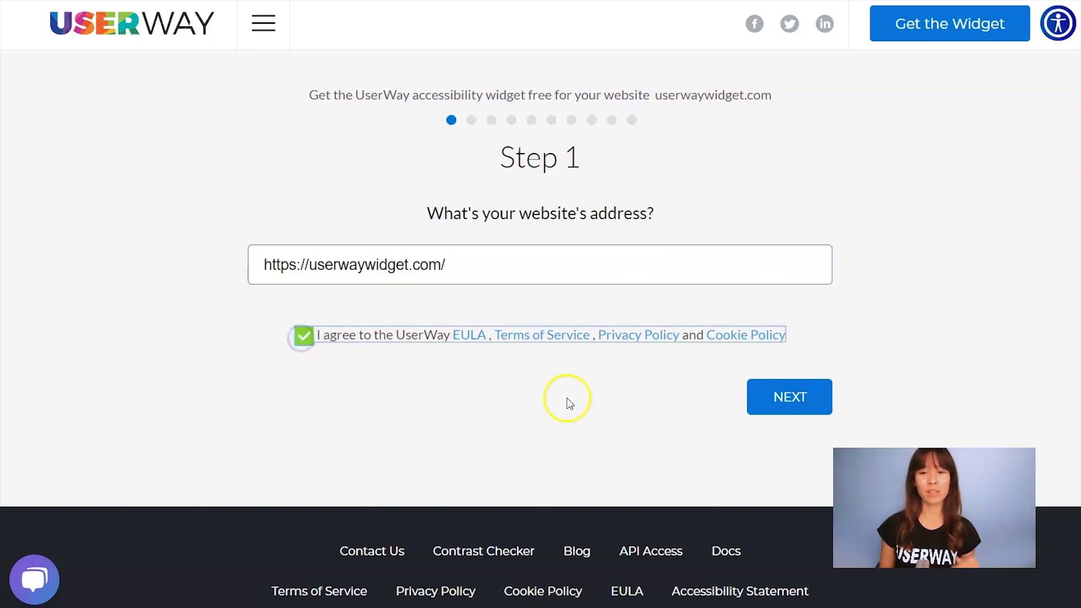
left_click(806, 407)
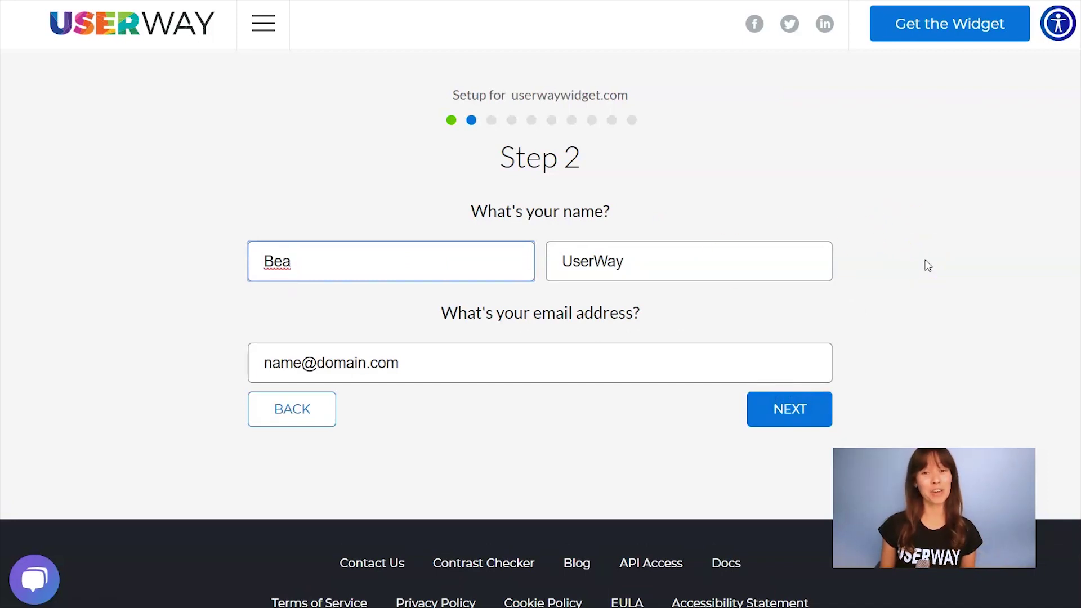
left_click(796, 406)
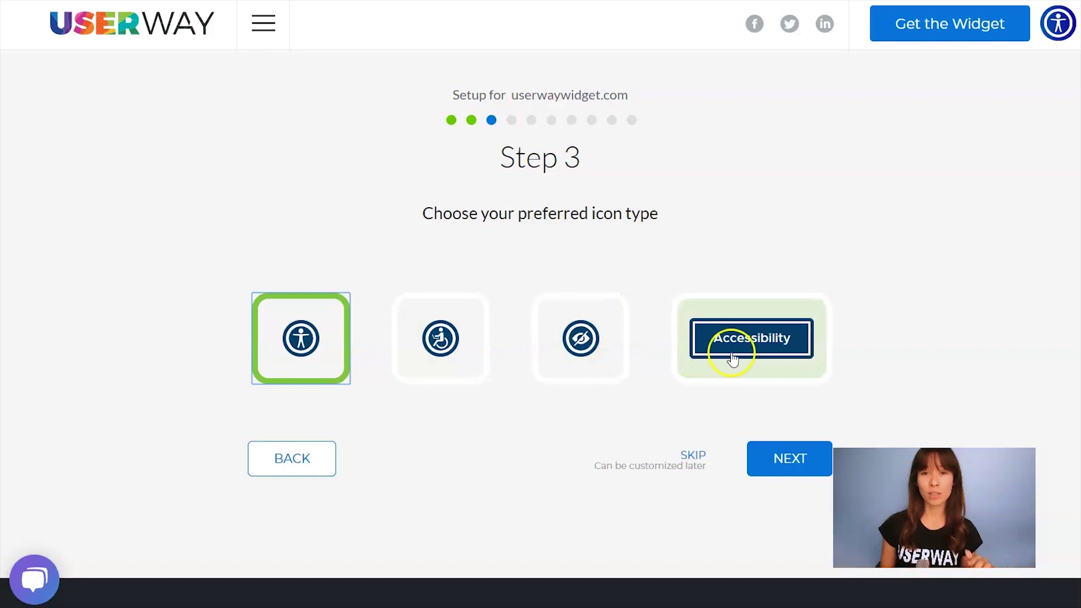
Keep the default icon, size, colour #053f67 and top-right placement, advancing to the Step 7 language choice.
left_click(765, 471)
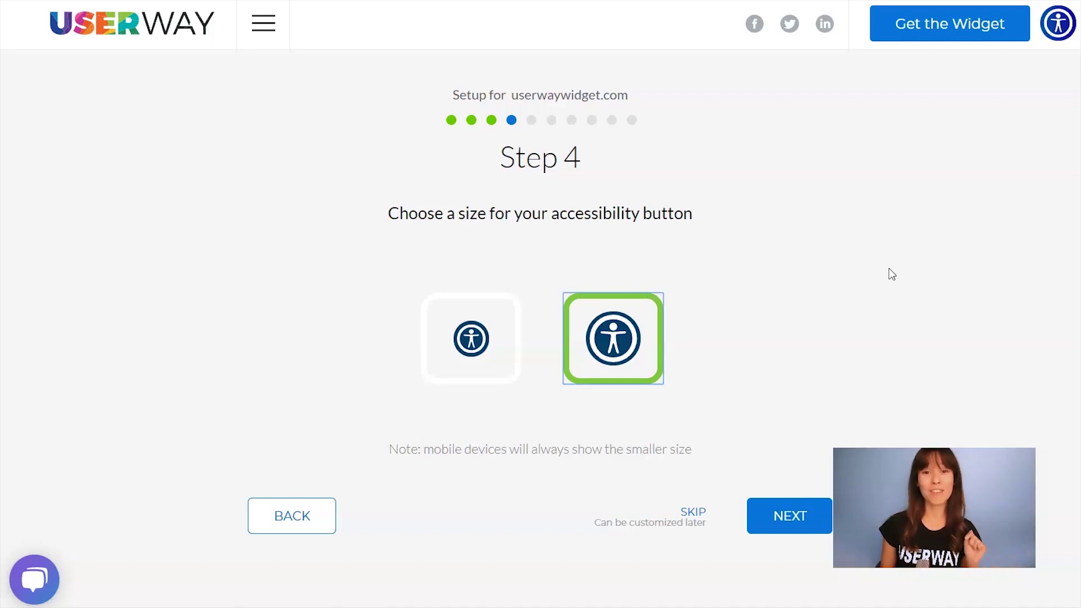
left_click(780, 510)
left_click(892, 160)
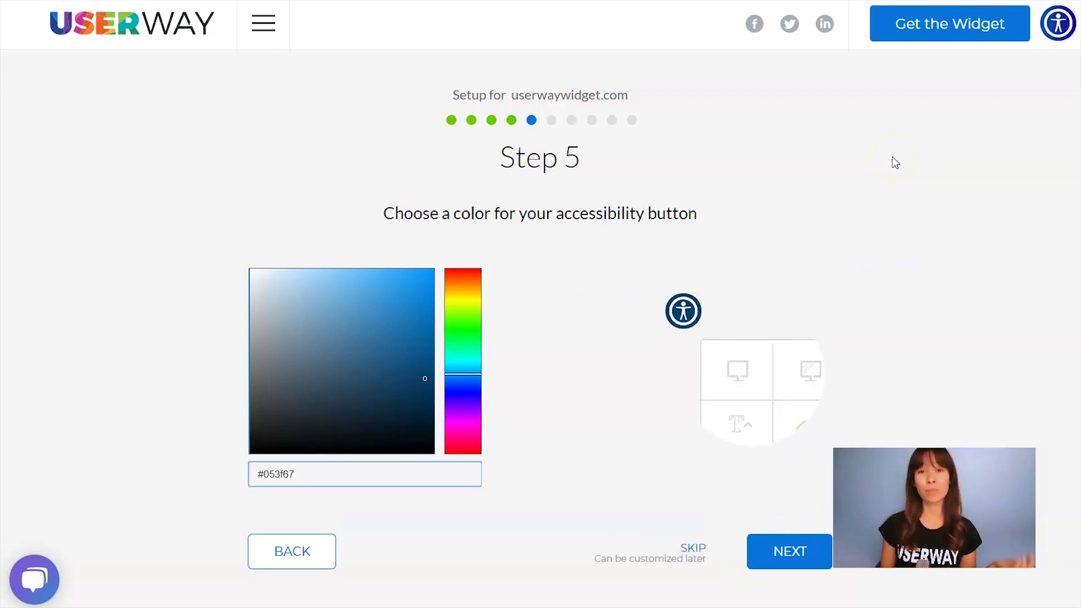
left_click(777, 546)
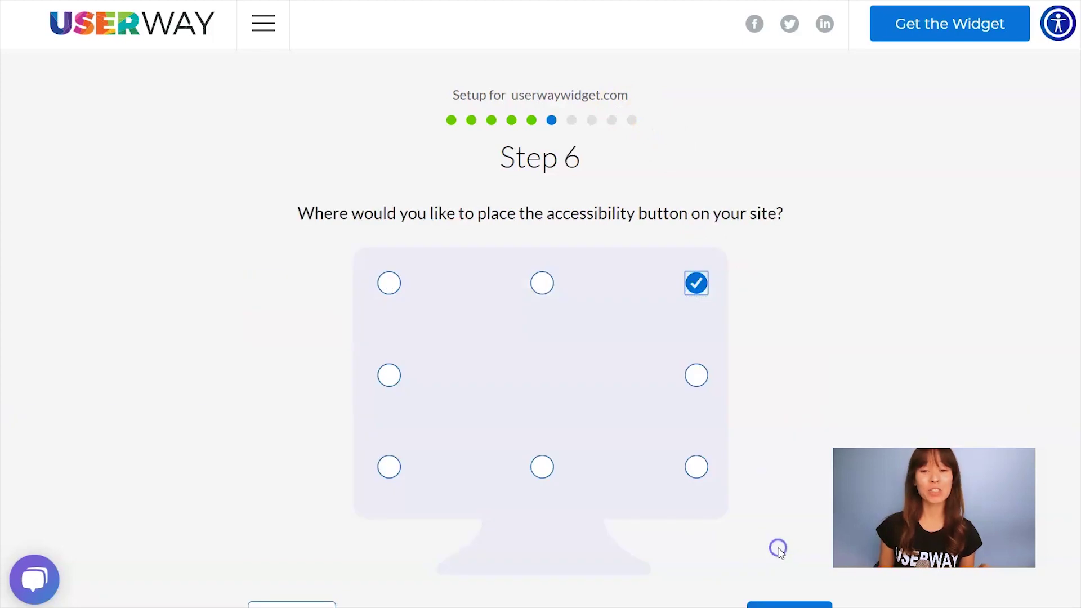
left_click(939, 285)
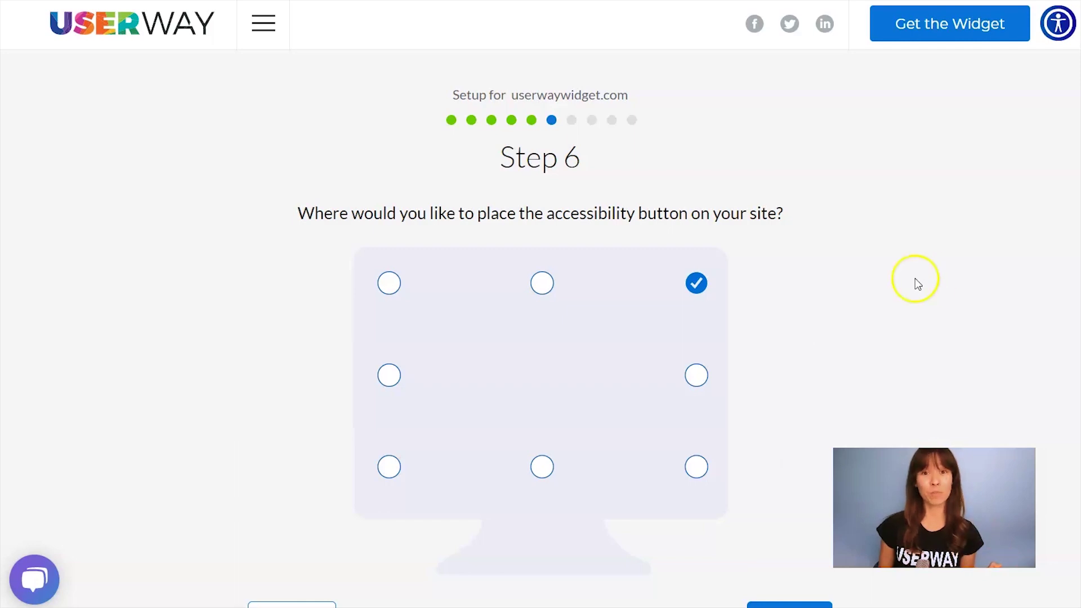
scroll(717, 251, "down", 3)
left_click(781, 461)
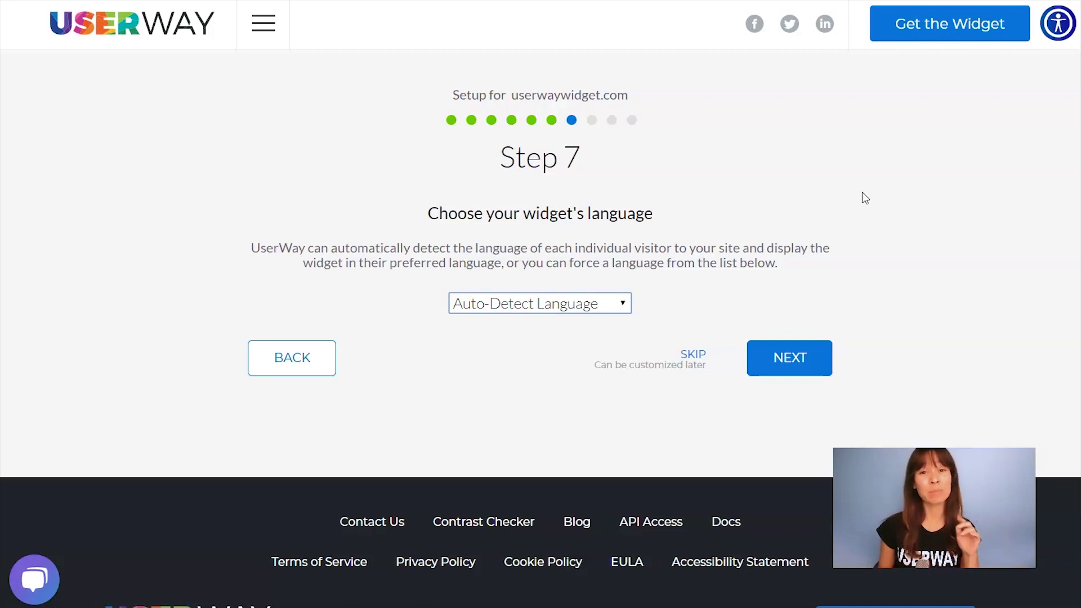
Keep Auto-Detect Language and answer 'No / I don't know' to the accessibility statement question.
left_click(624, 310)
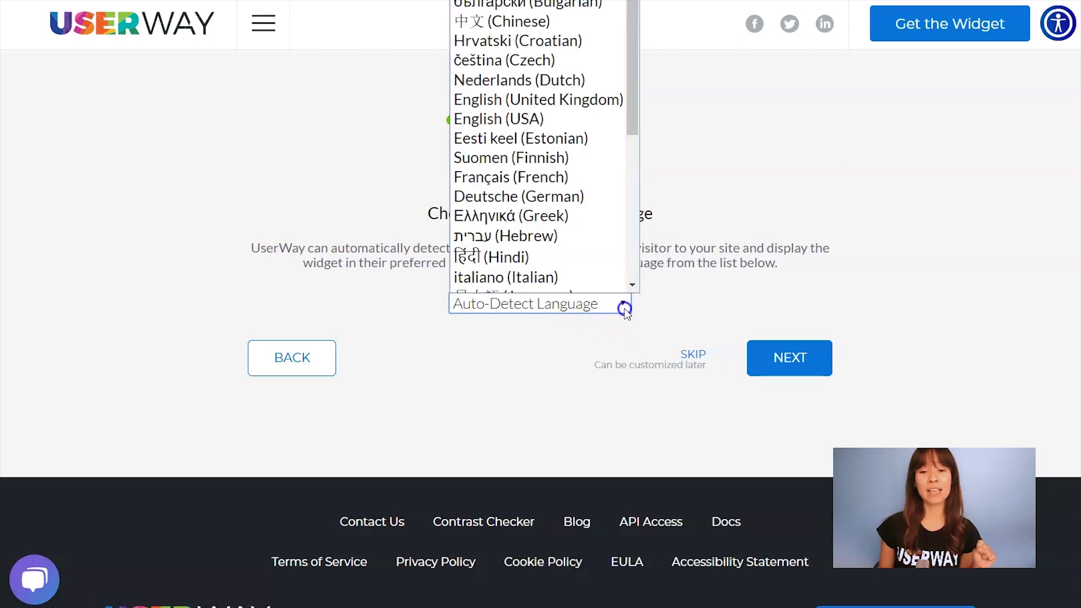
left_click(686, 288)
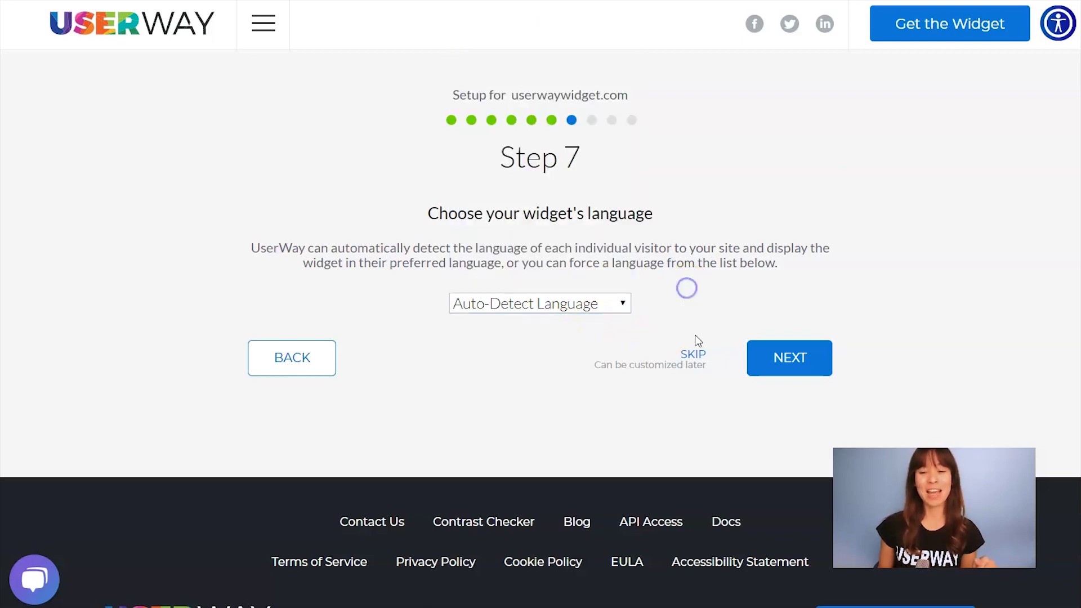
left_click(775, 375)
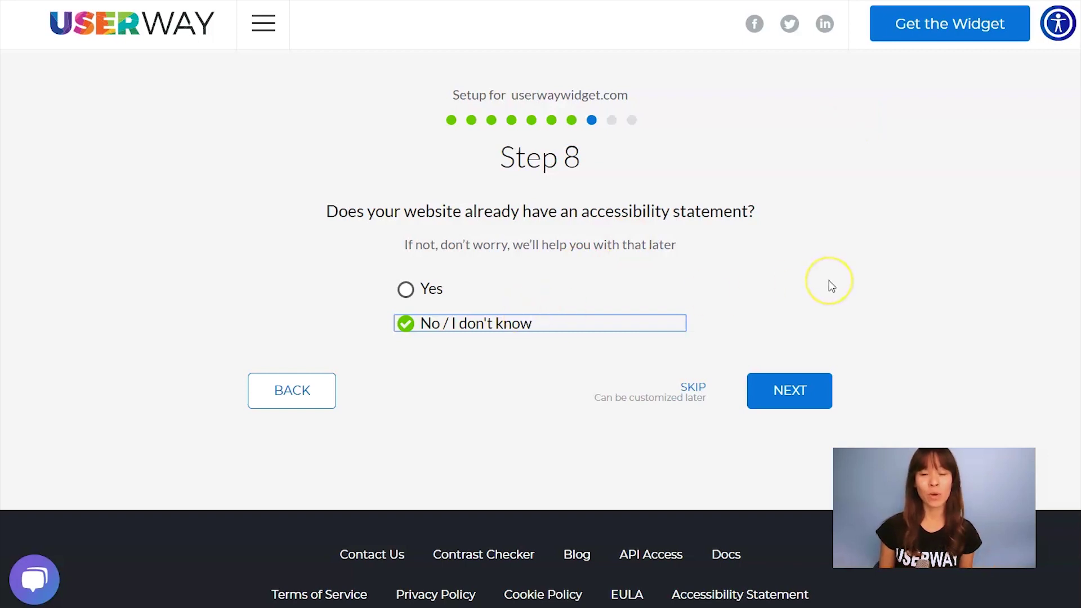
left_click(791, 403)
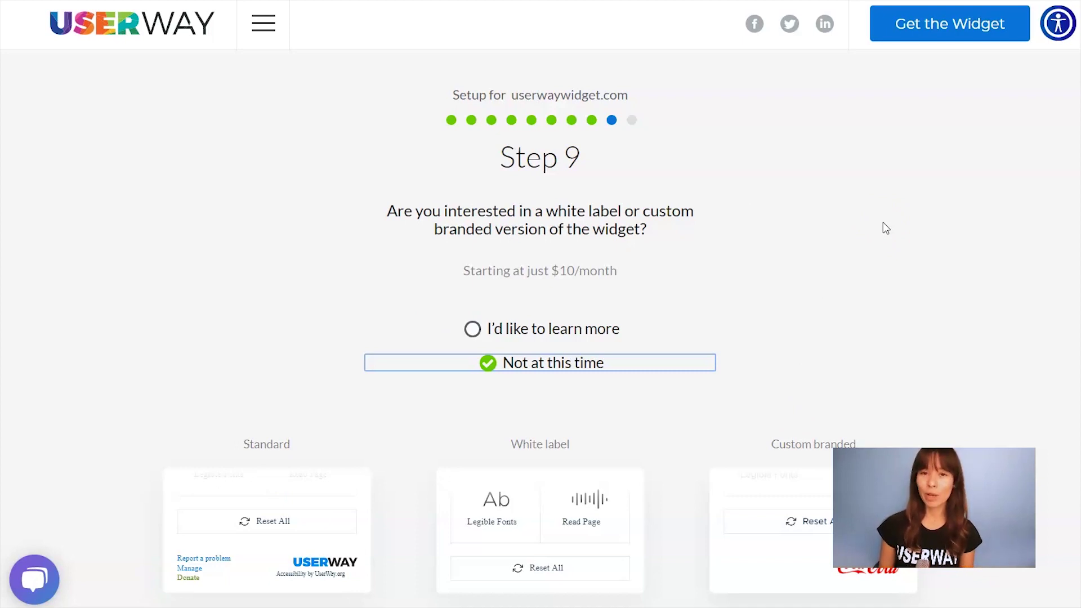
Choose 'I'd like to learn more' about white-label versions and continue to the embed code page.
left_click(578, 328)
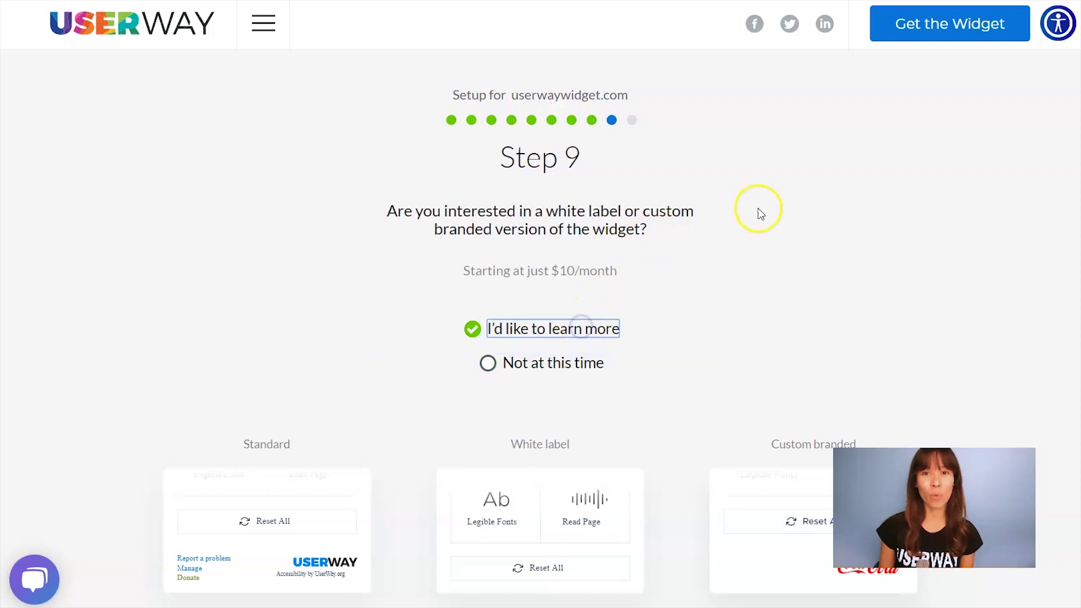
scroll(757, 207, "down", 6)
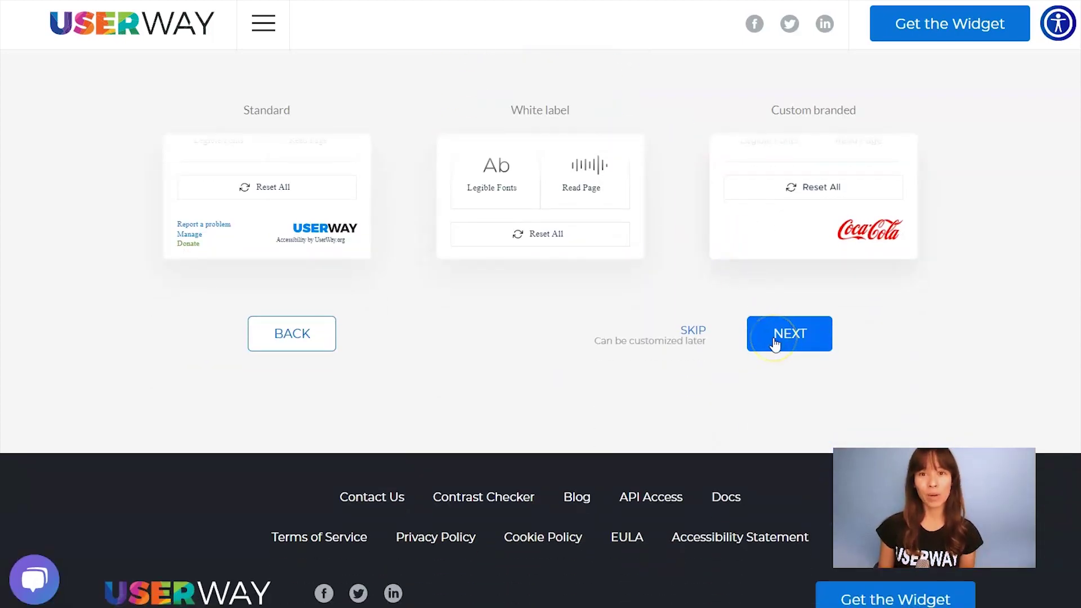
left_click(775, 341)
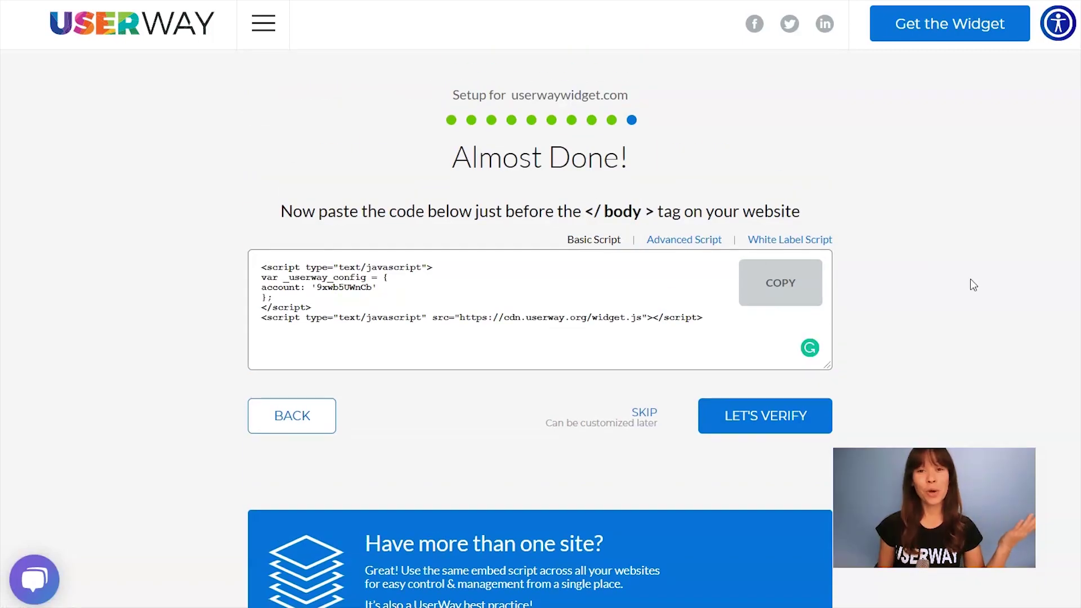
Copy the Basic Script embed code from the final setup page.
left_click(841, 282)
left_click(799, 285)
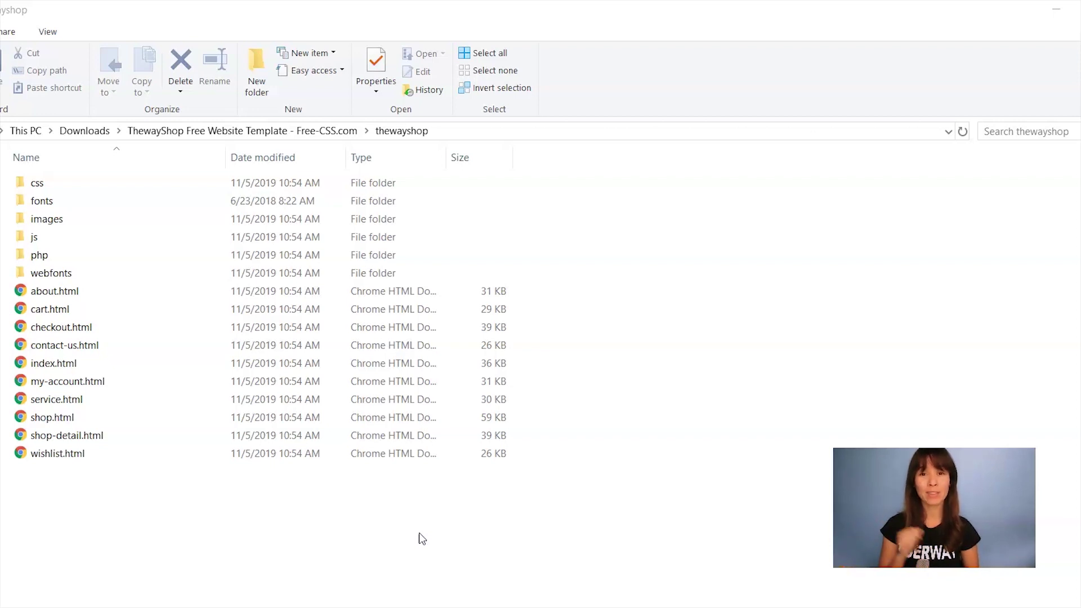
Preview about.html in the browser, then open it in Sublime Text via Open with.
left_click(422, 539)
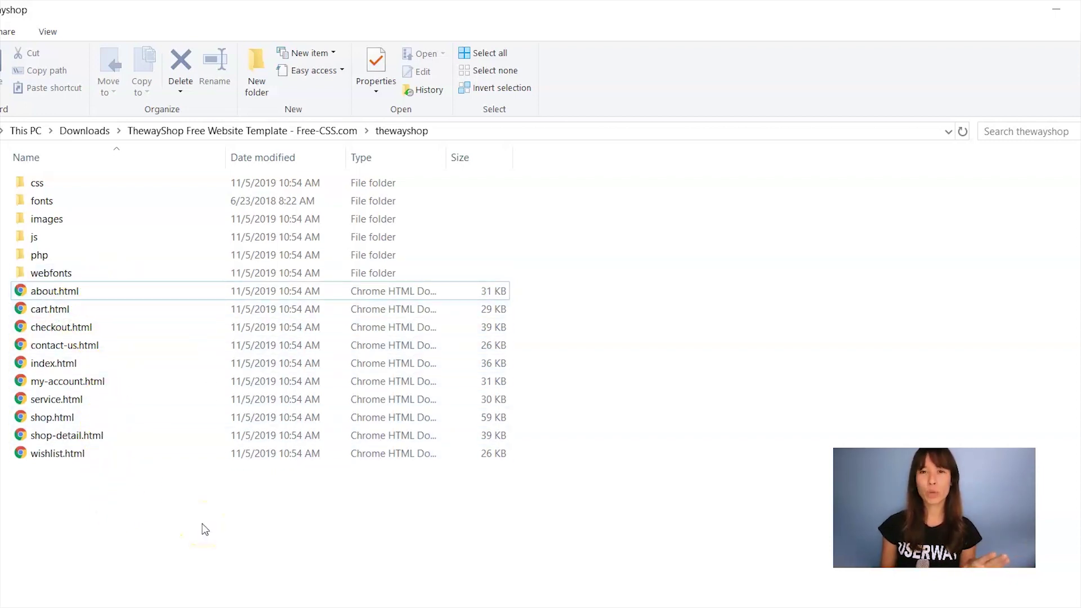
double_click(47, 291)
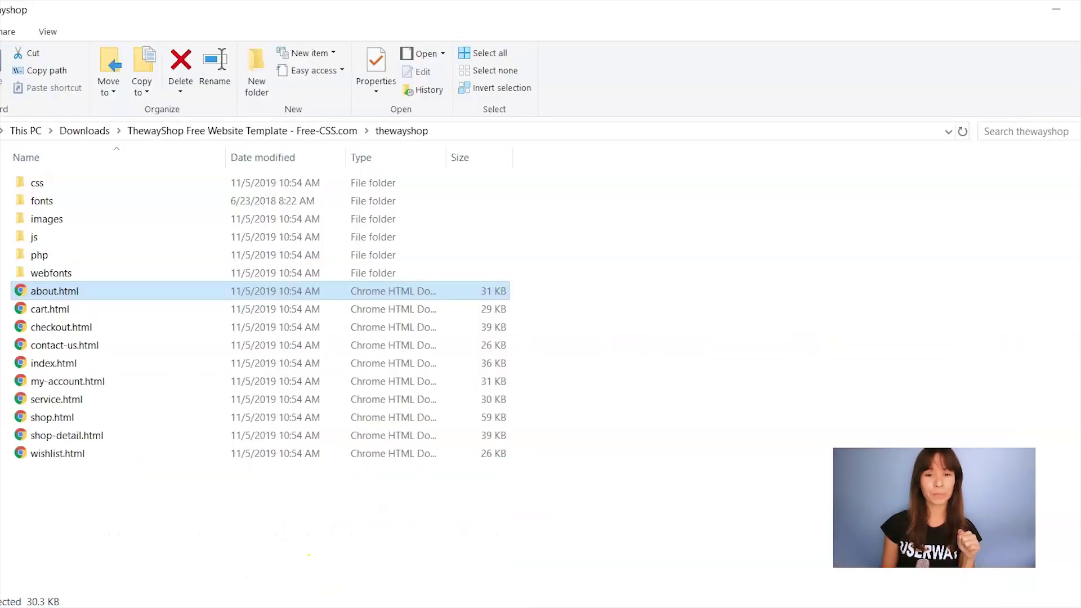
right_click(62, 292)
mouse_move(244, 332)
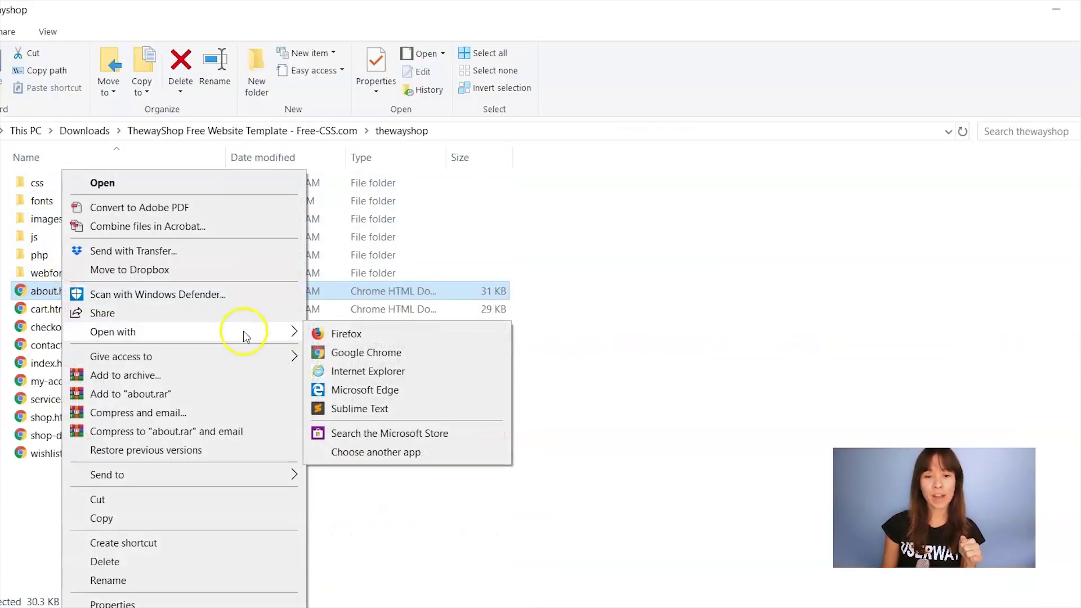
left_click(399, 409)
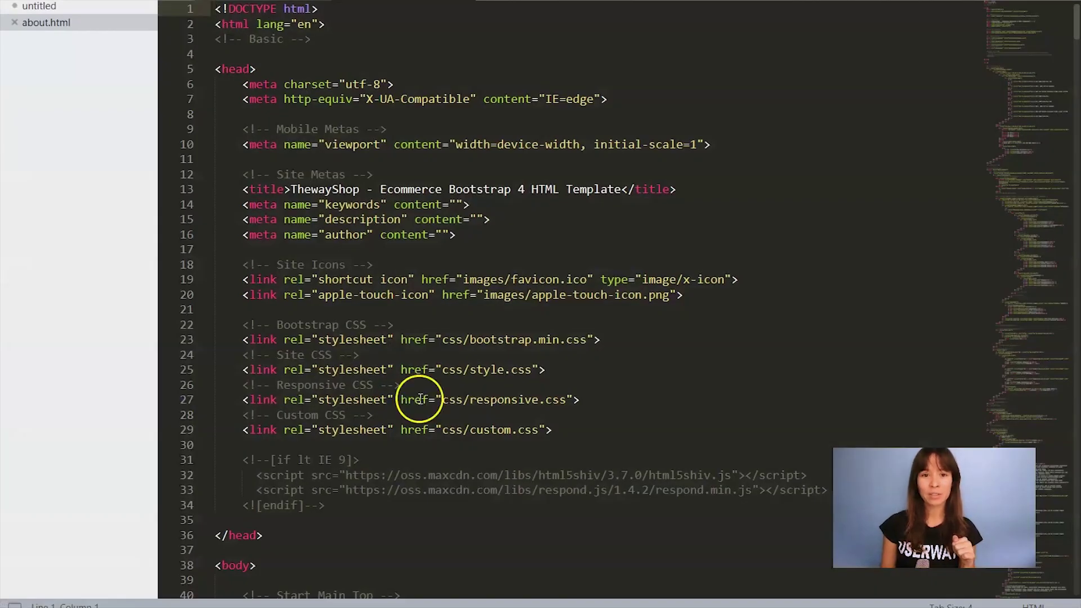
Paste the UserWay script on new lines just above </body> in about.html and save it.
scroll(398, 105, "down", 3)
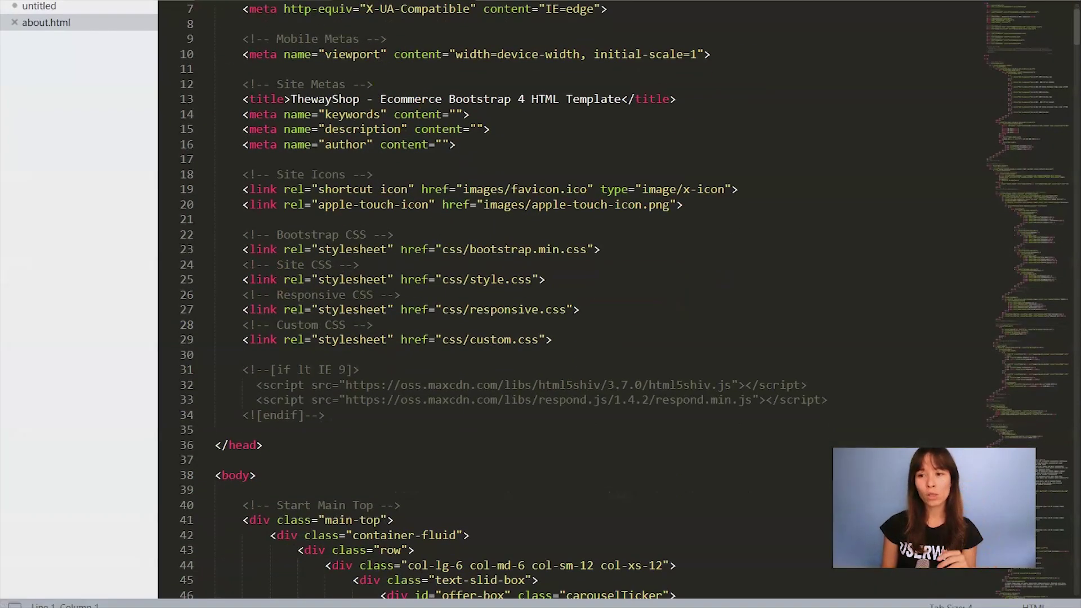
left_click_drag(1076, 23, 1076, 549)
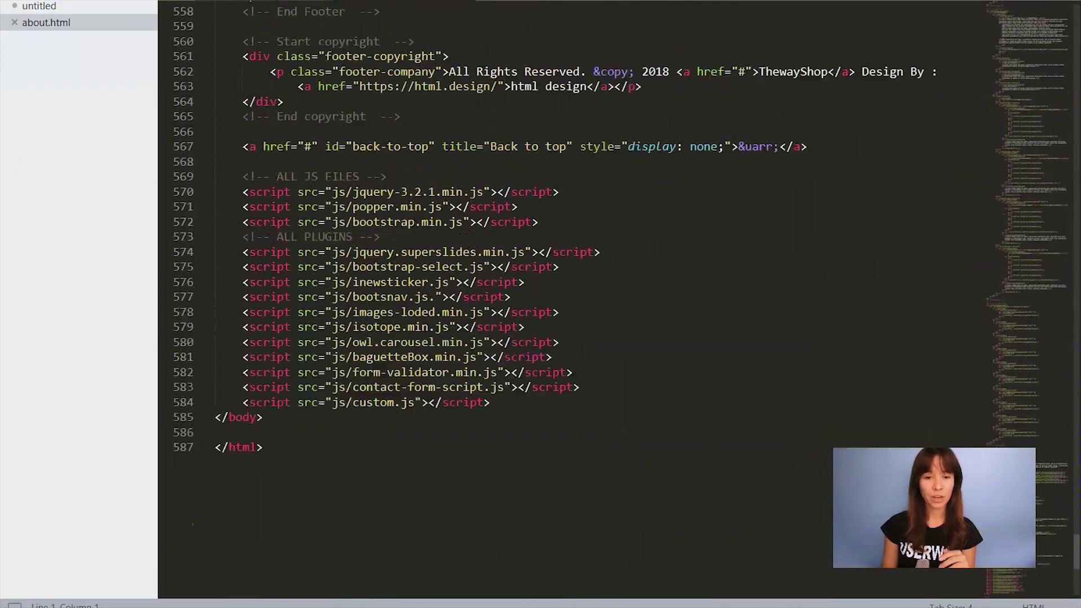
left_click(220, 417)
key("Return")
key("Return")
key("Return")
key("Return")
key("Return")
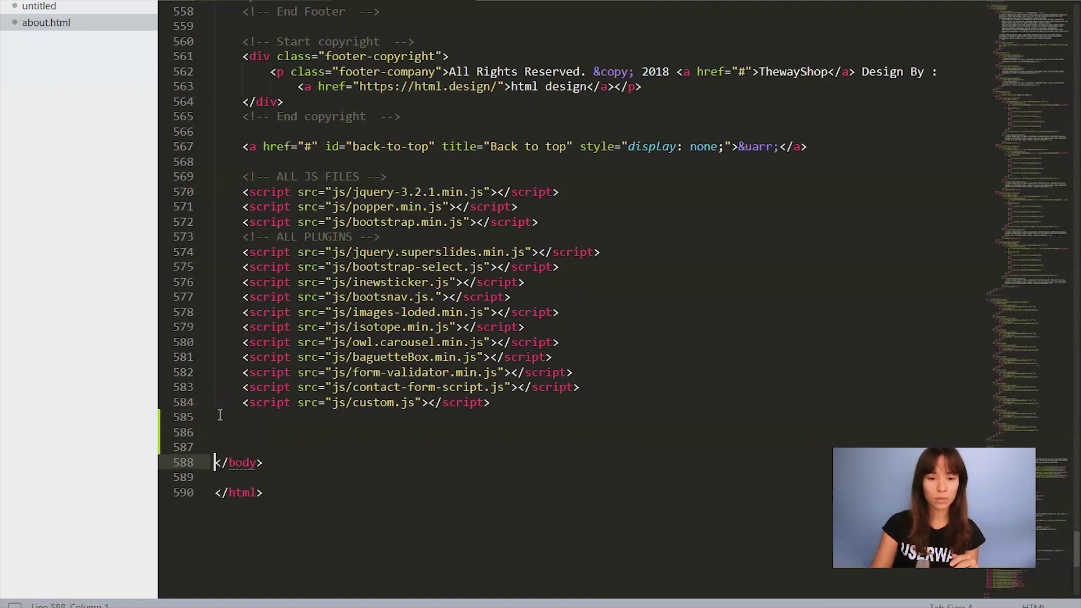
key("Up")
key("Up")
key("Up")
key("Up")
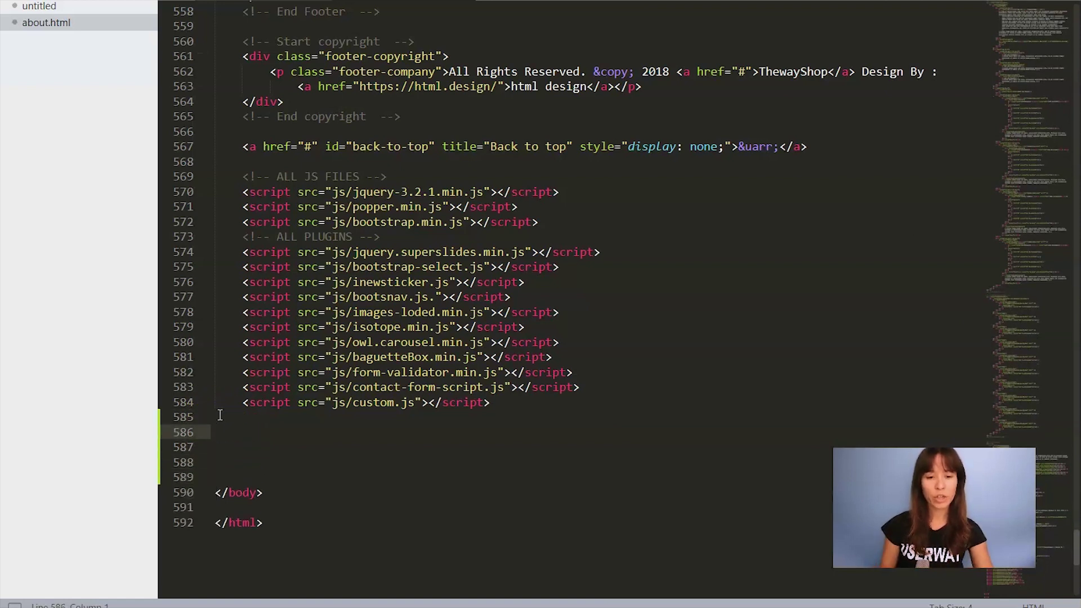
key("ctrl+v")
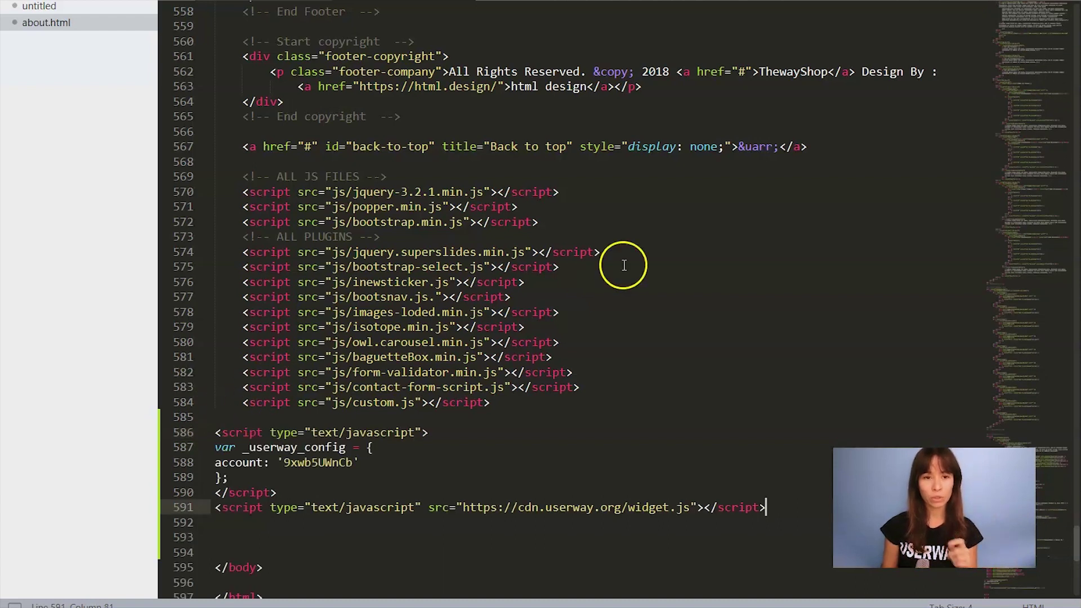
key("ctrl+s")
left_click(406, 603)
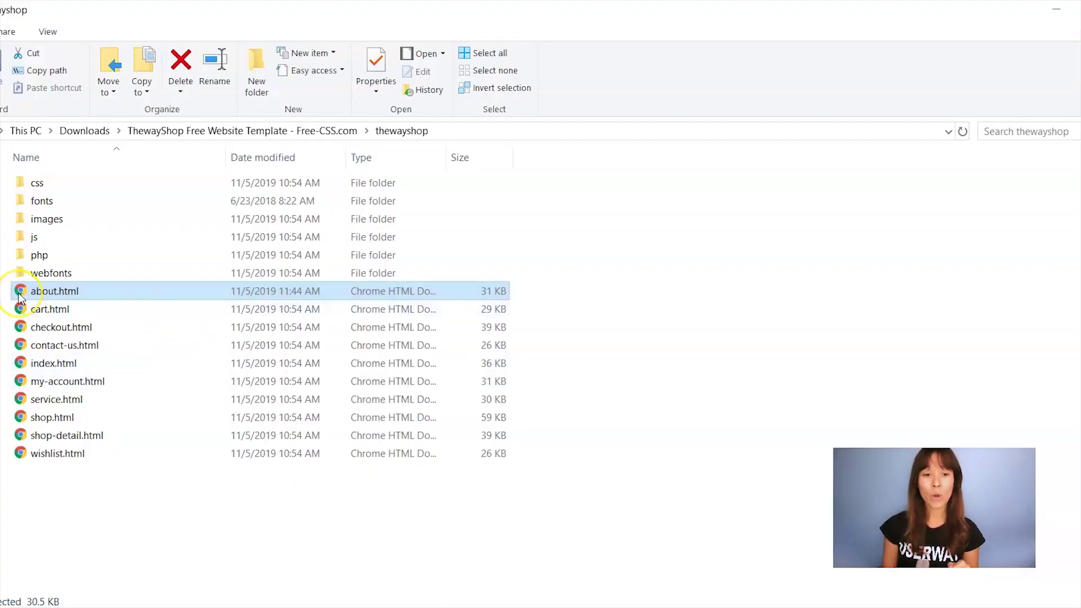
Load about.html in Chrome and confirm the UserWay Accessibility Menu opens from its top-right icon.
double_click(20, 291)
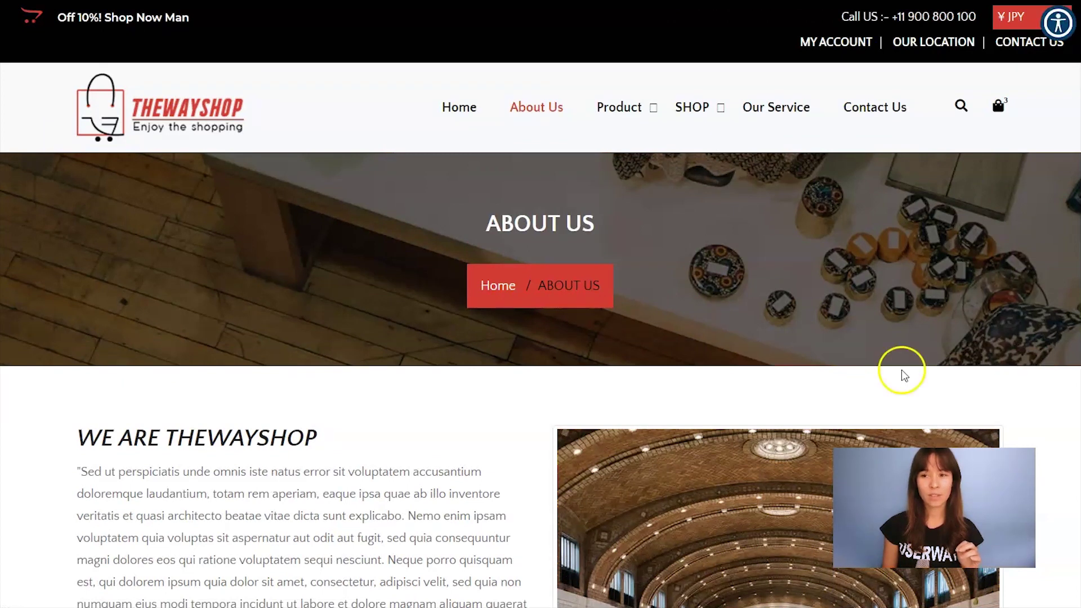
left_click(1059, 23)
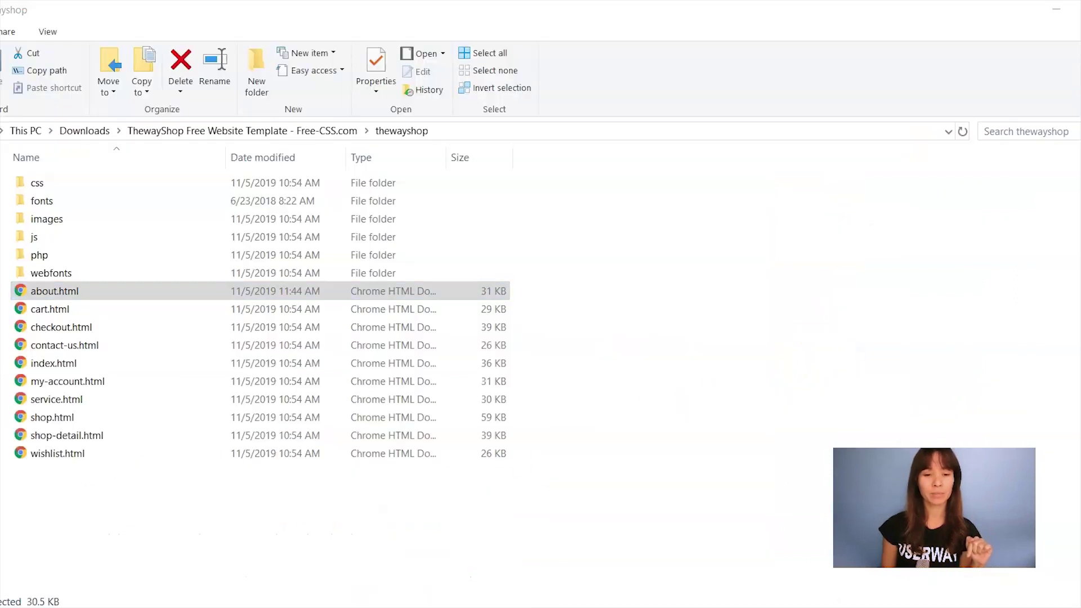
left_click(387, 595)
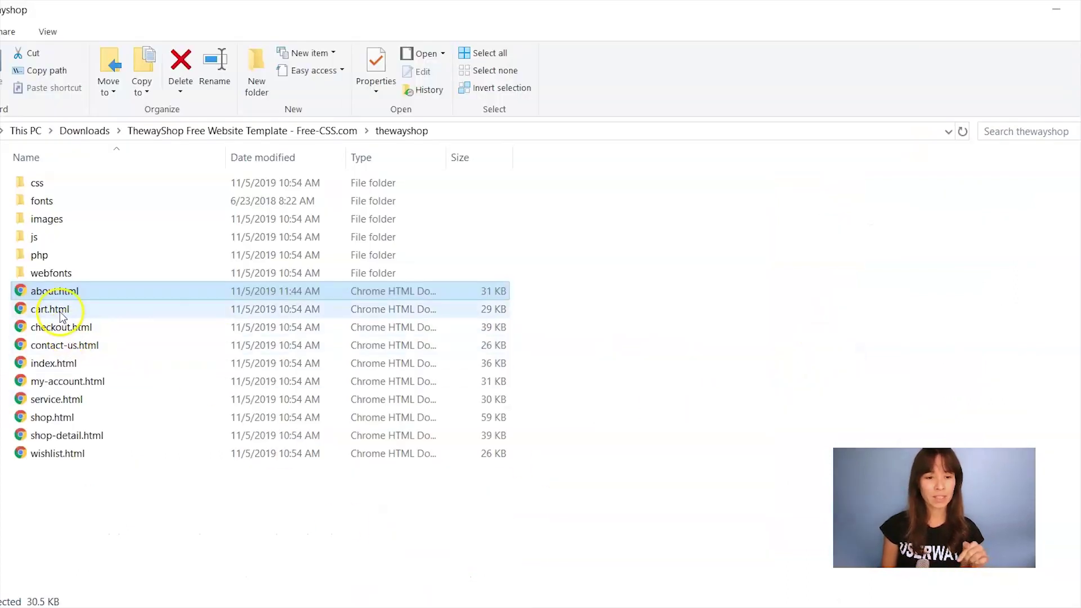
Preview contact-us.html in Chrome, then open it in Sublime Text via Open with.
left_click(57, 352)
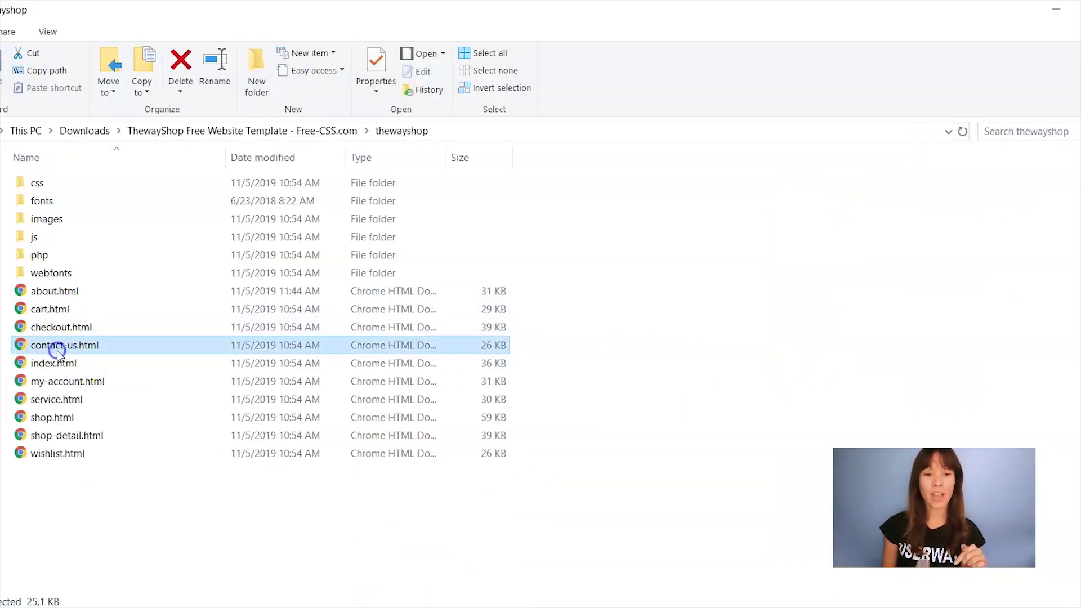
double_click(26, 351)
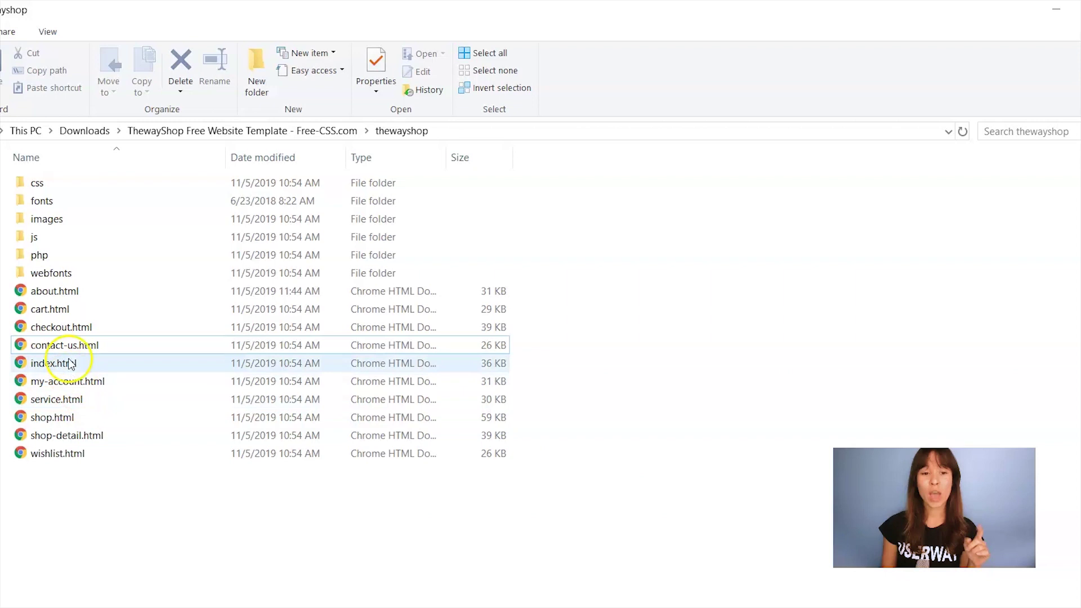
left_click(71, 345)
right_click(70, 345)
mouse_move(245, 332)
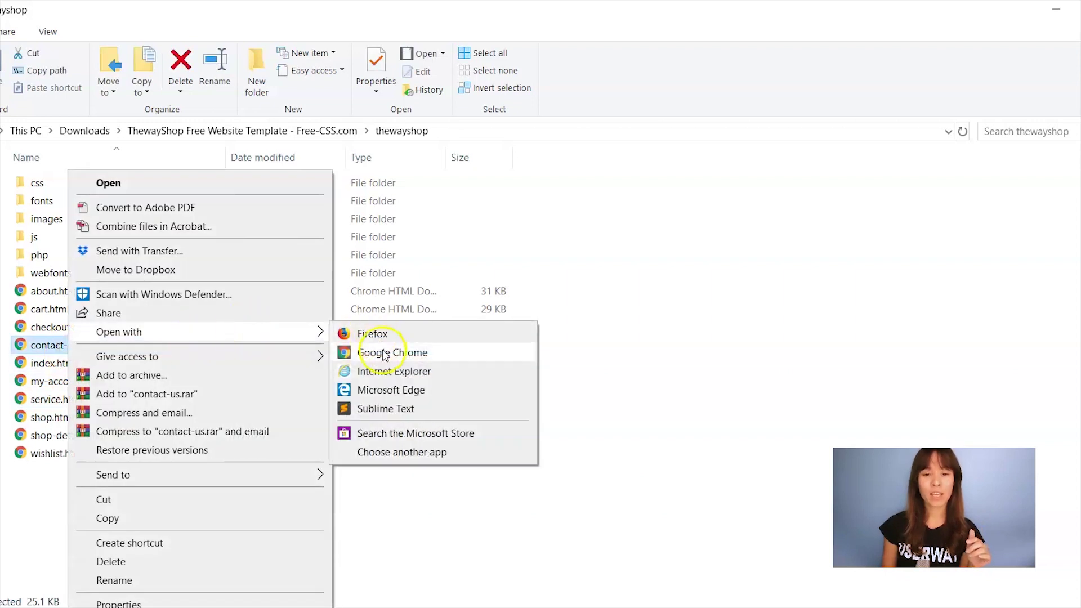
left_click(388, 409)
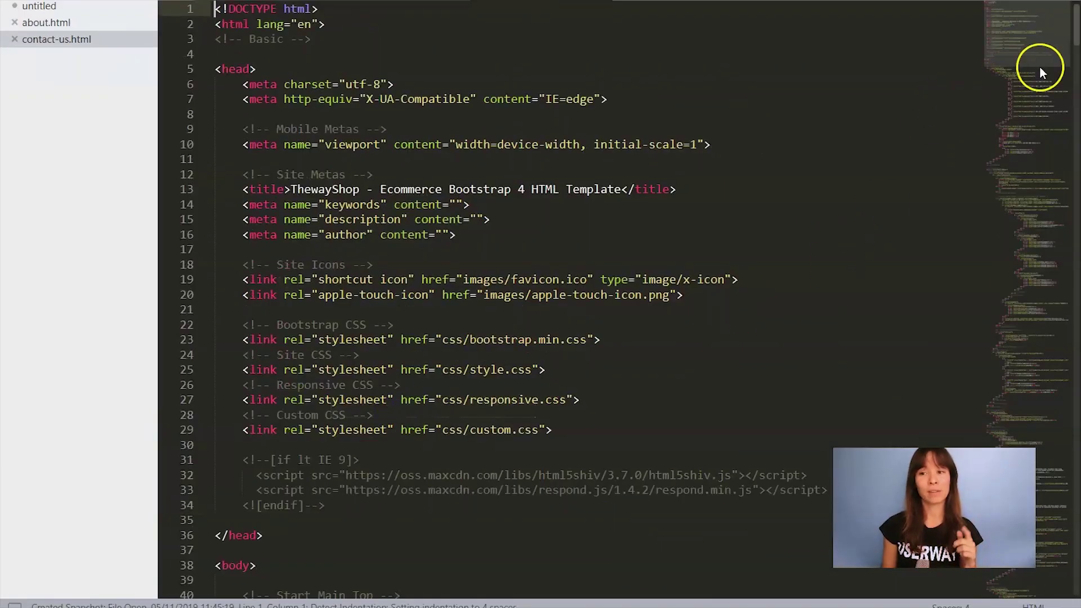
Paste the UserWay script on new lines above </body> at the end of contact-us.html and save.
left_click(1054, 368)
left_click(1072, 543)
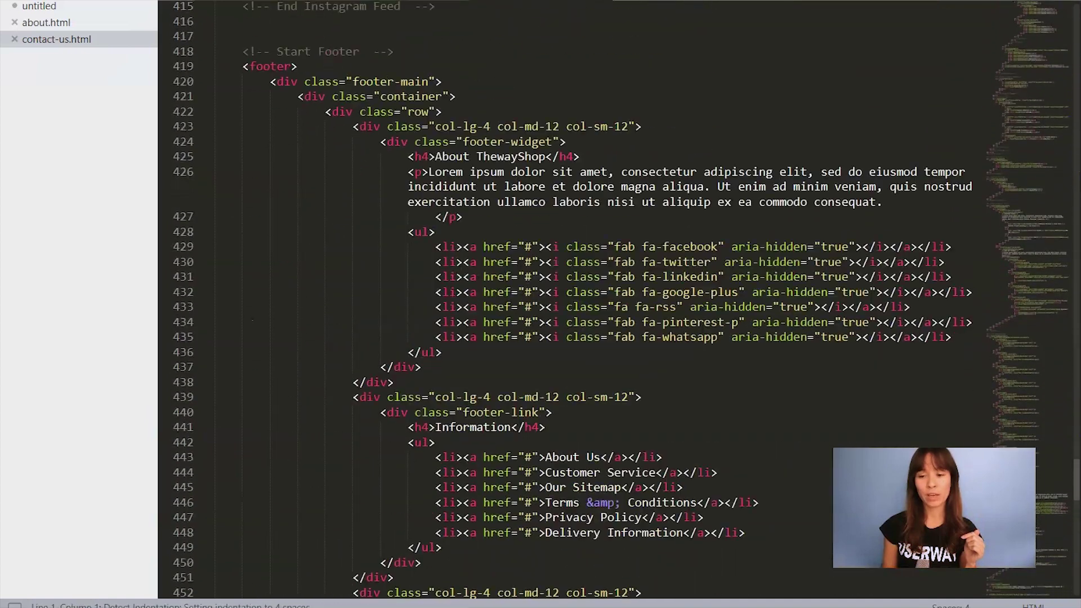
left_click(216, 323)
key("Return")
key("Return")
key("Return")
key("Up")
key("Up")
key("Up")
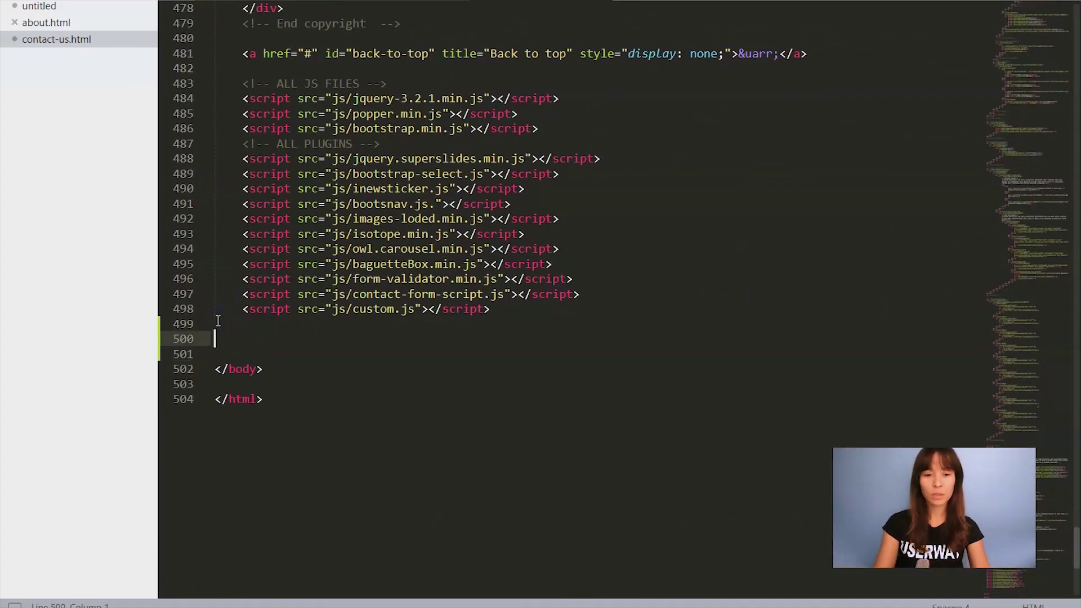
type("<script type=\"text/javascript\"> var _userway_config = { account: '9xwb5UWnCb' }; </script> <script type=\"text/javascript\" src=\"https://cdn.userway.org/widget.js\"></script>")
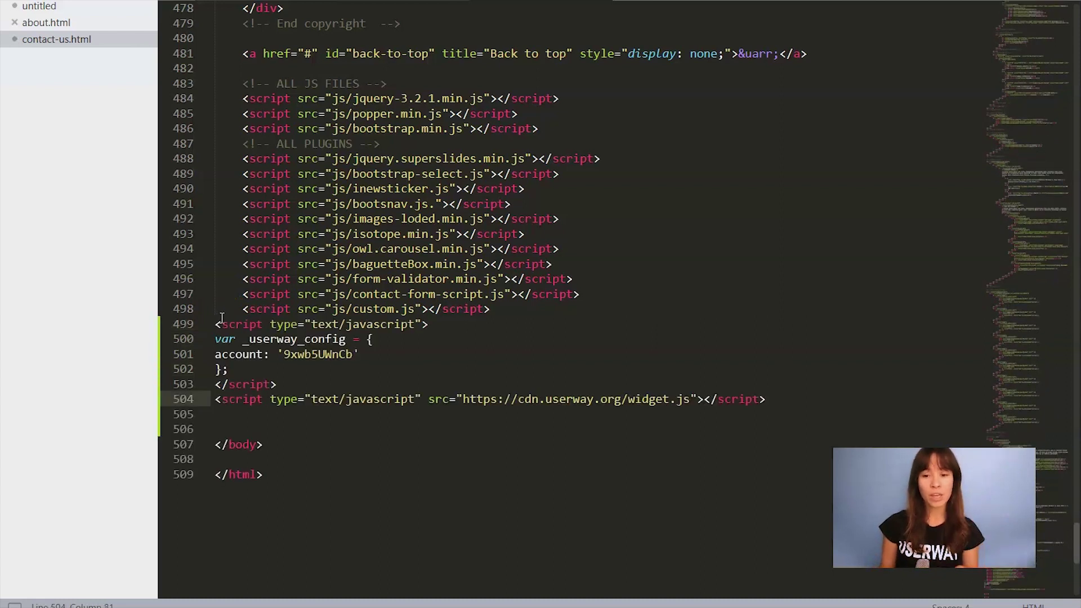
key("ctrl+s")
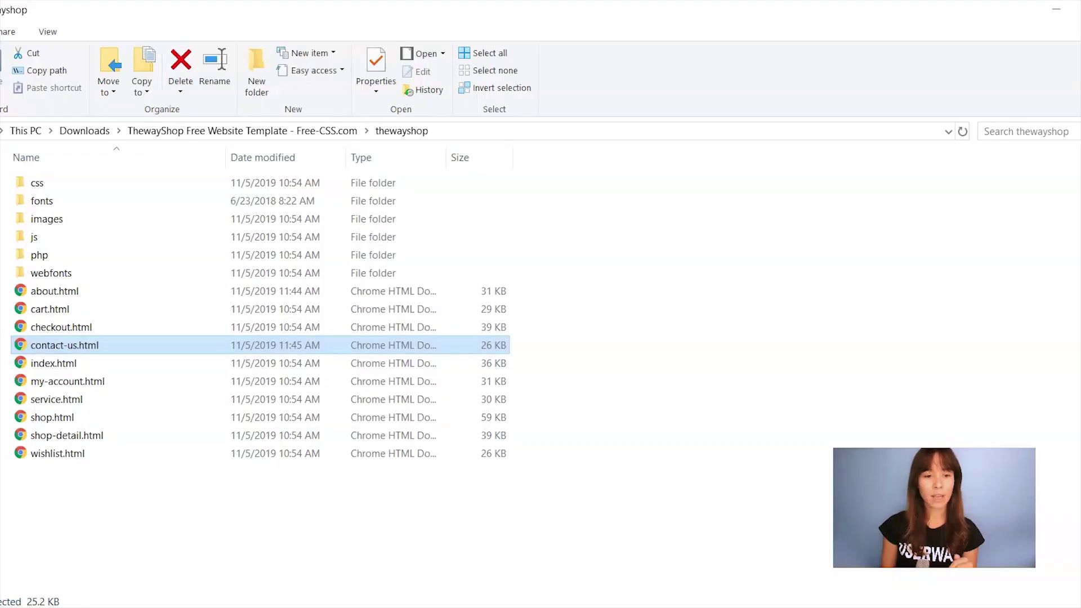
Load contact-us.html in Chrome and open the UserWay Accessibility Menu to confirm it works.
double_click(23, 345)
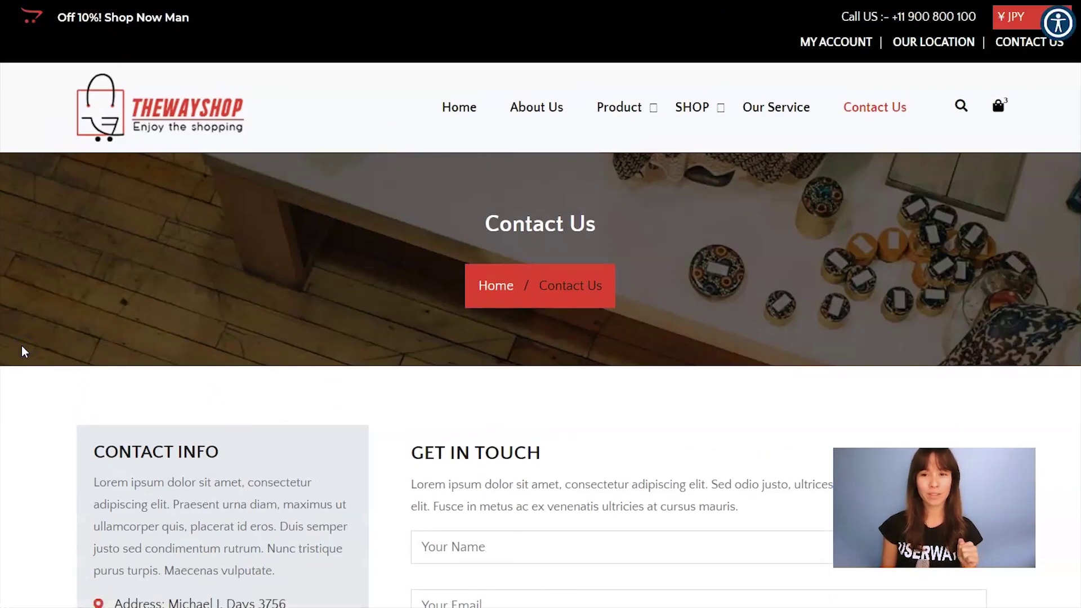
left_click(1058, 23)
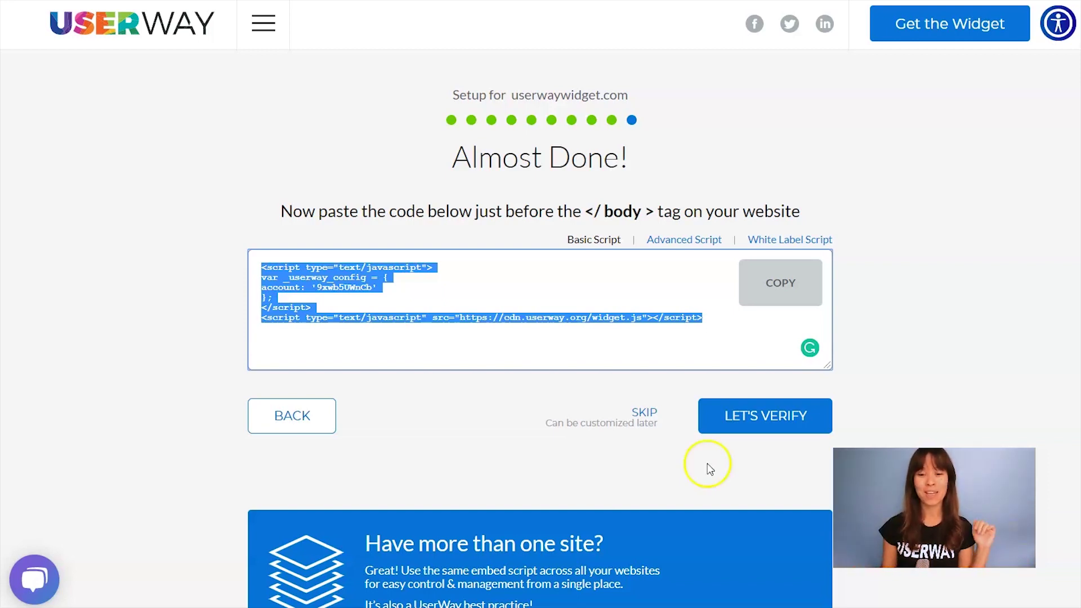
Skip installation verification to show the Userwaywidget.com accessibility statement in HTML.
left_click(637, 411)
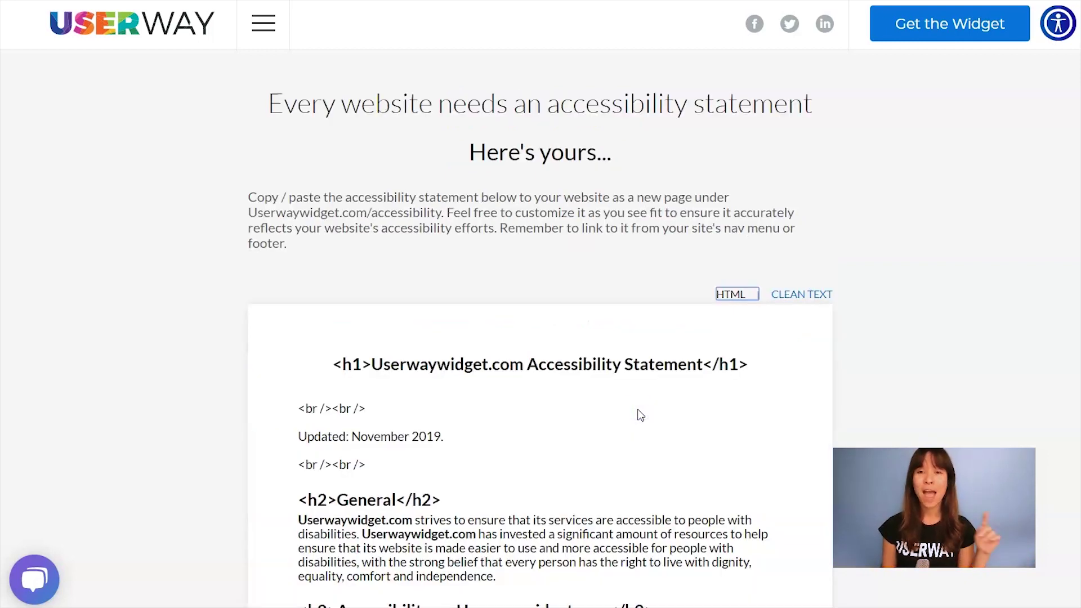